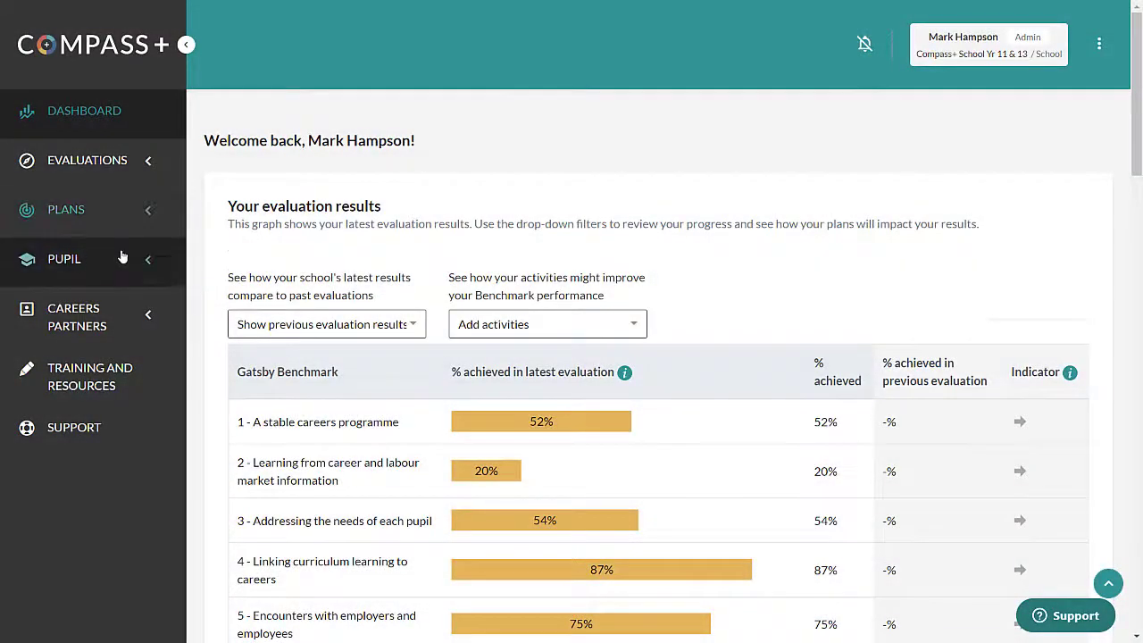
Step: Expand the PUPIL section in the sidebar to show the Current and Left options
click(118, 259)
Step: Open the Current Pupil List, then hide and restore the Form Group and Year Group columns
click(53, 305)
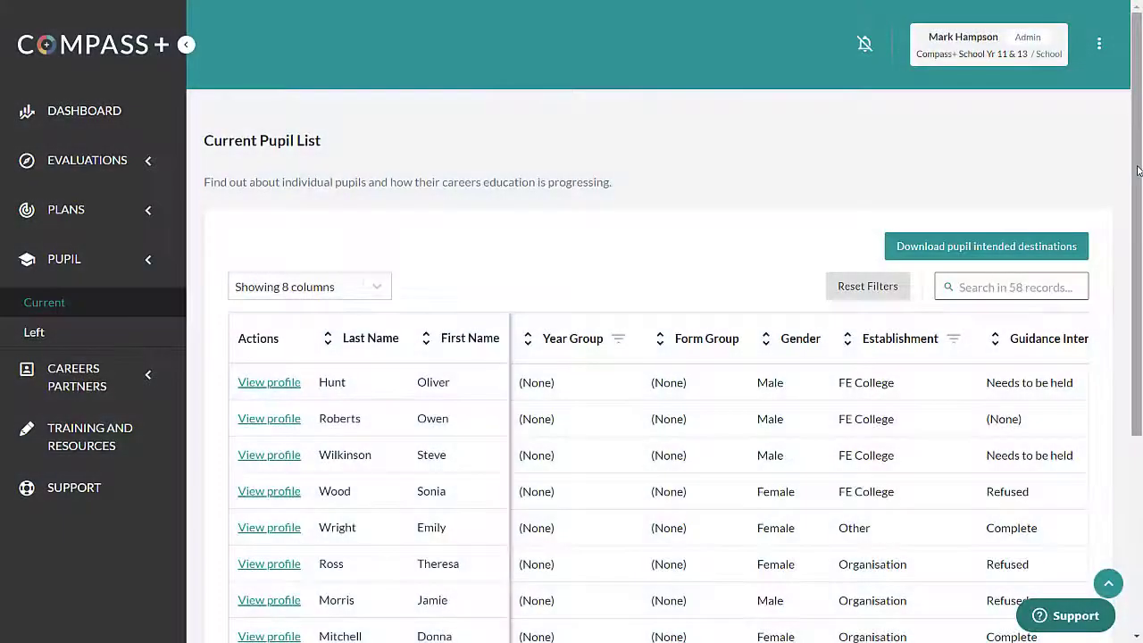
drag(1138, 172, 1138, 219)
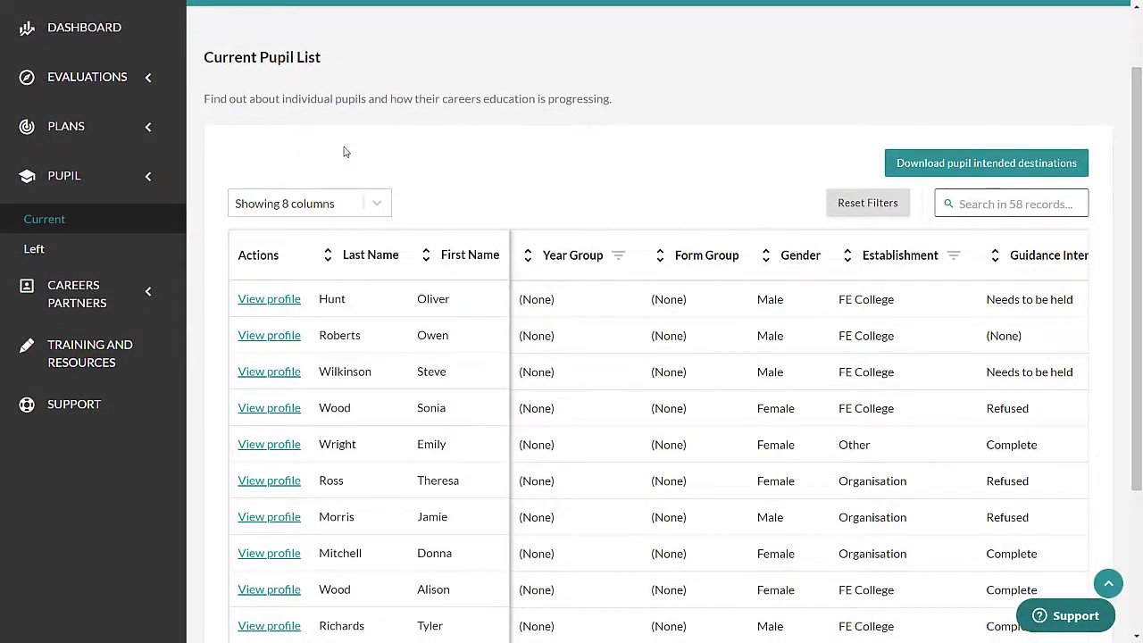
click(337, 206)
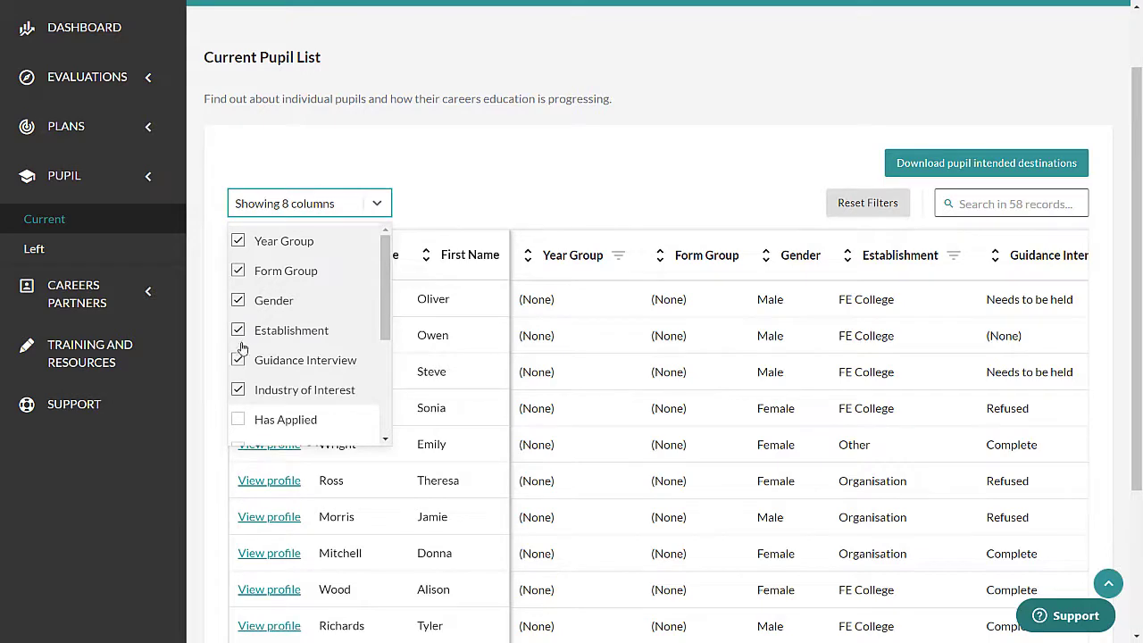
click(241, 273)
click(242, 243)
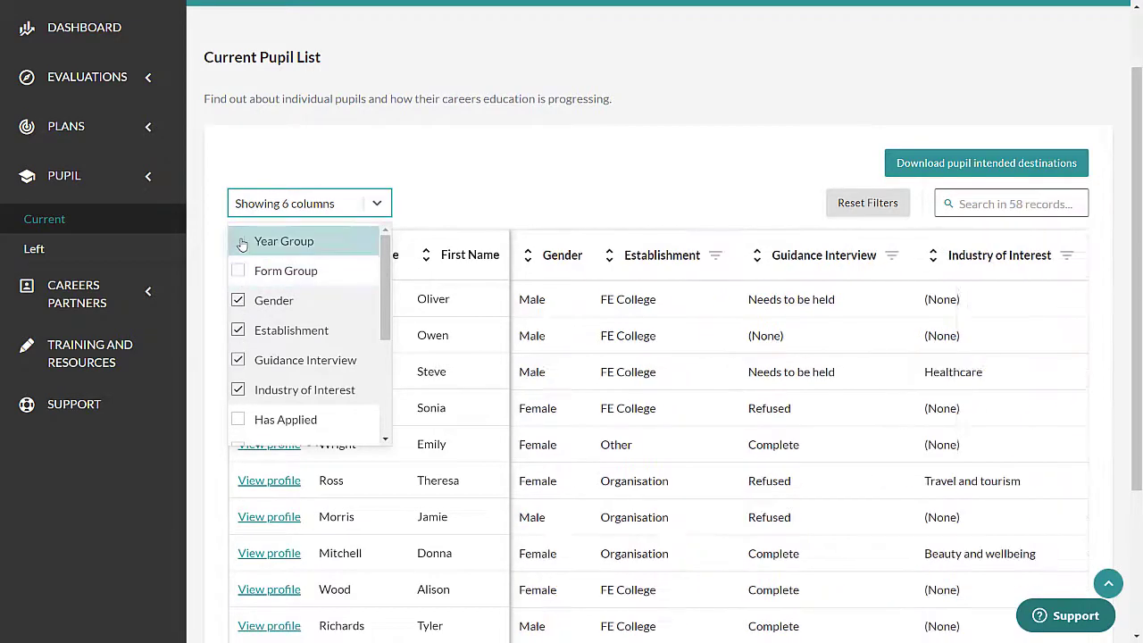
click(242, 243)
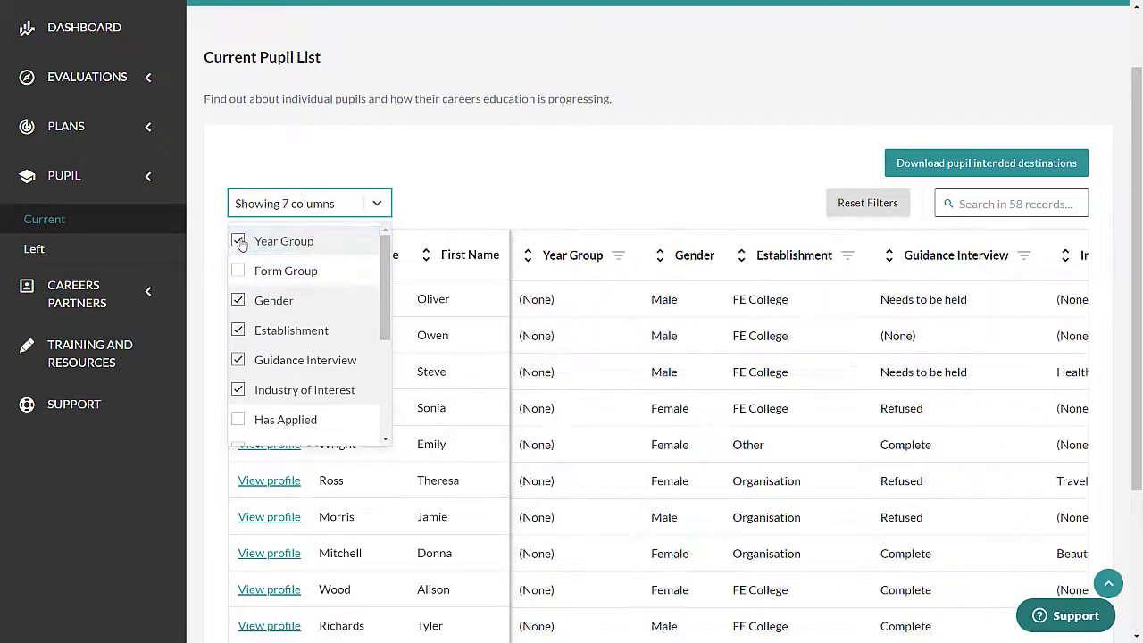
click(241, 271)
click(613, 199)
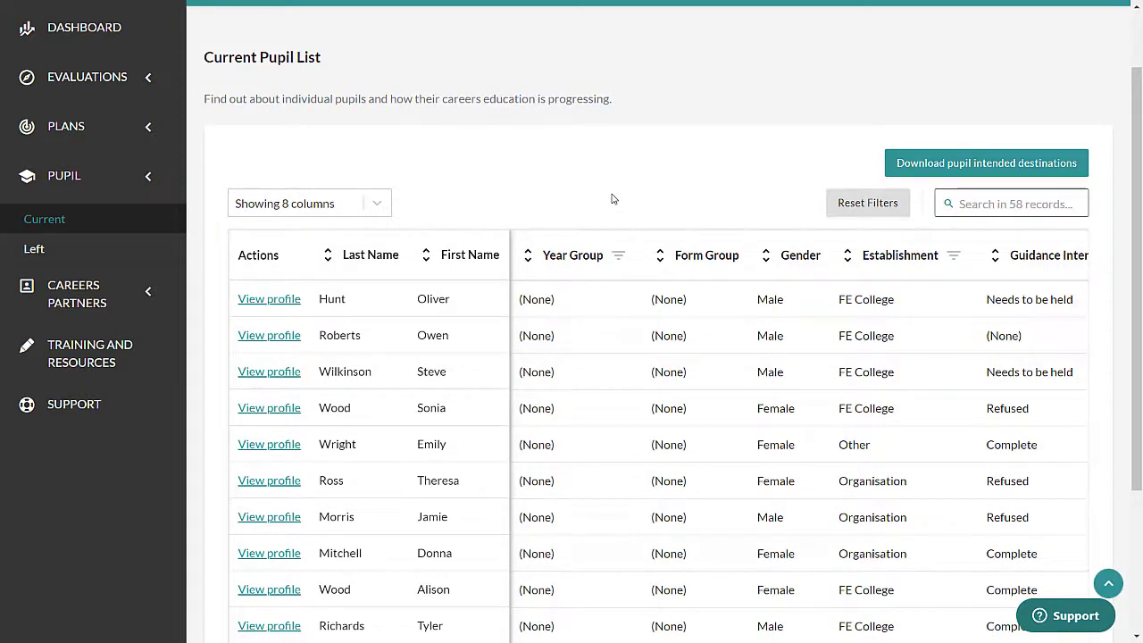
Step: Sort the pupil list by Last Name, then Gender, and search by the pupil's first name
click(327, 256)
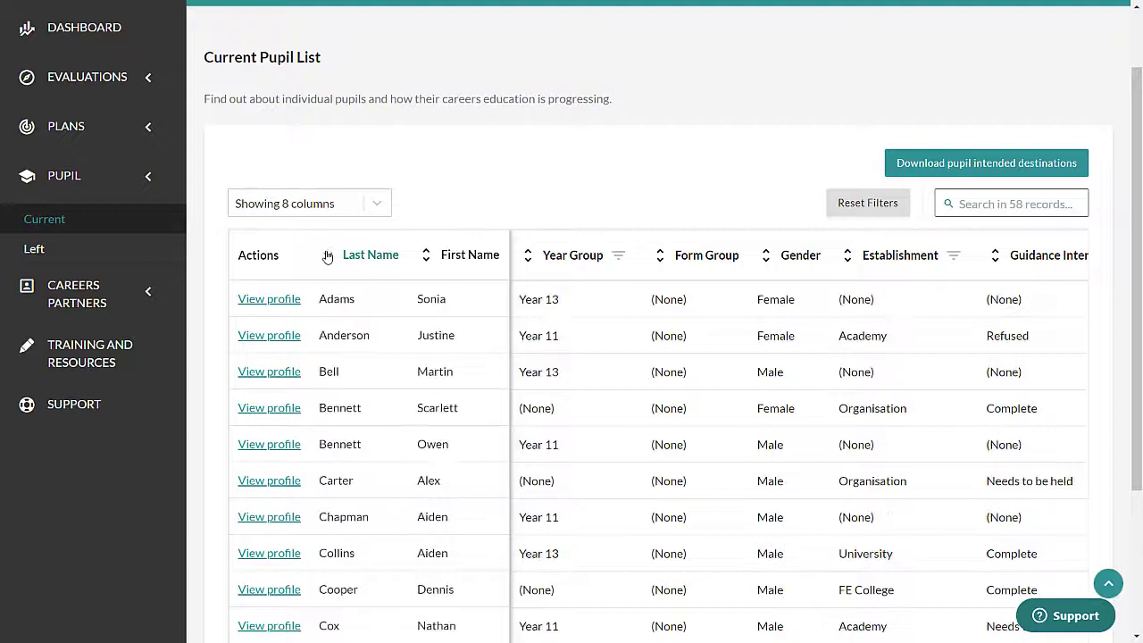
click(768, 257)
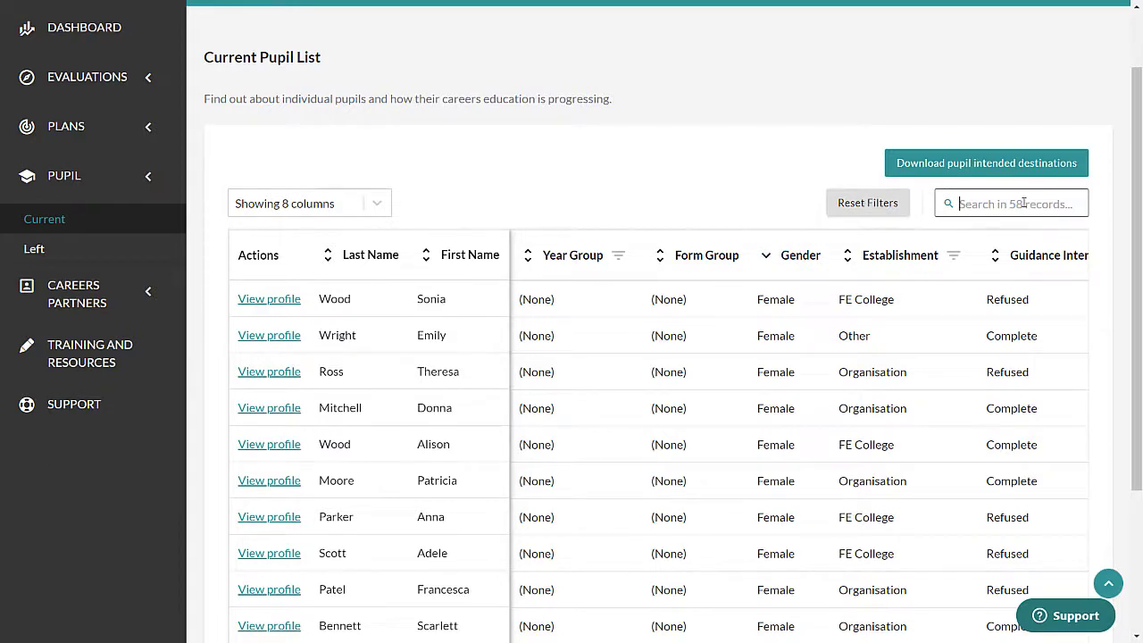
text(martin)
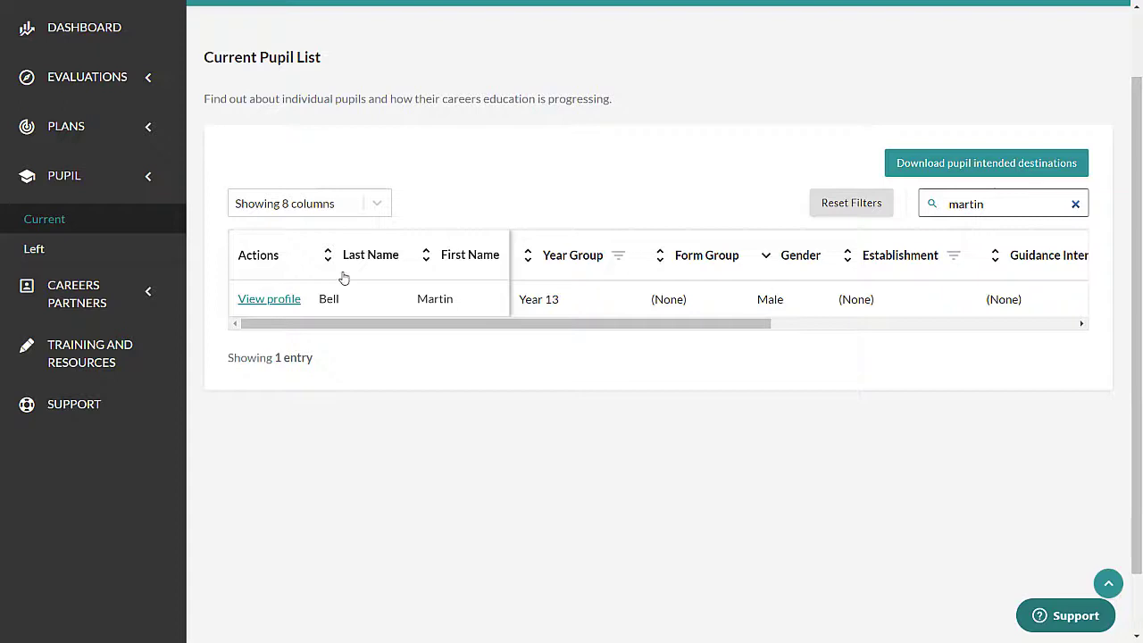
Step: Open the matching pupil's profile and scroll through the Gatsby Benchmarks and Activities list
click(281, 302)
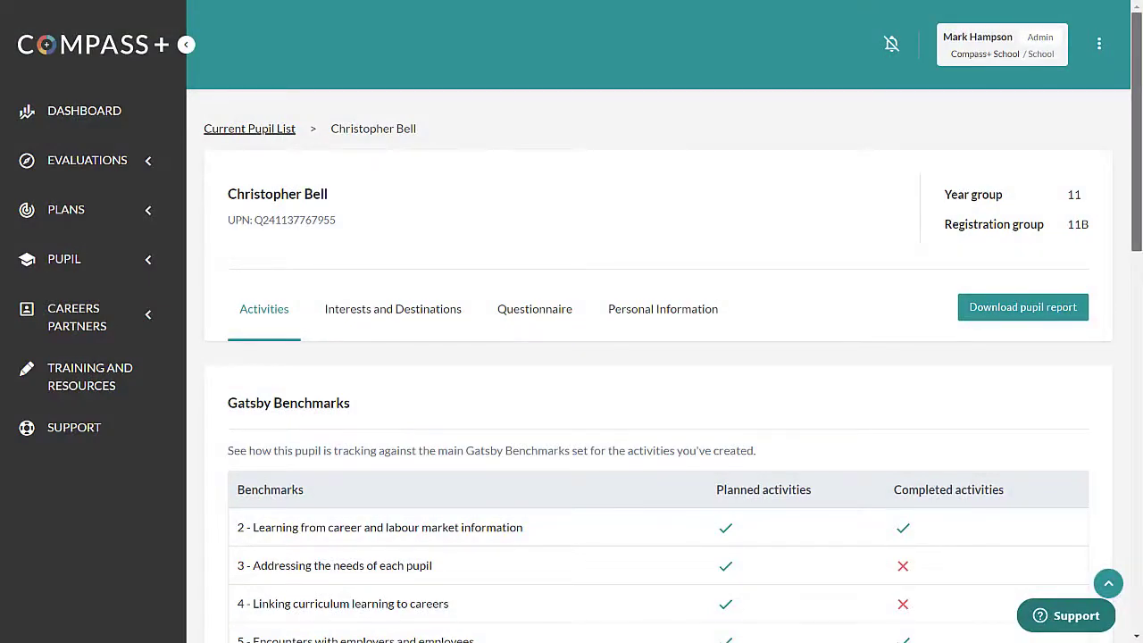
scroll(581, 70, down, 3)
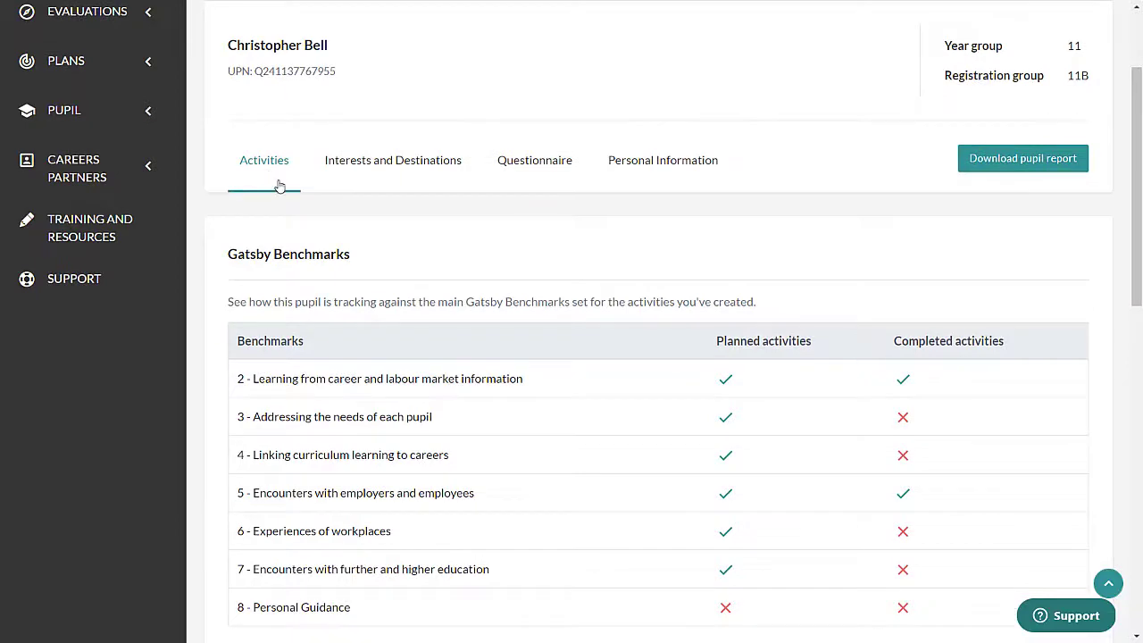
drag(1138, 220, 1140, 277)
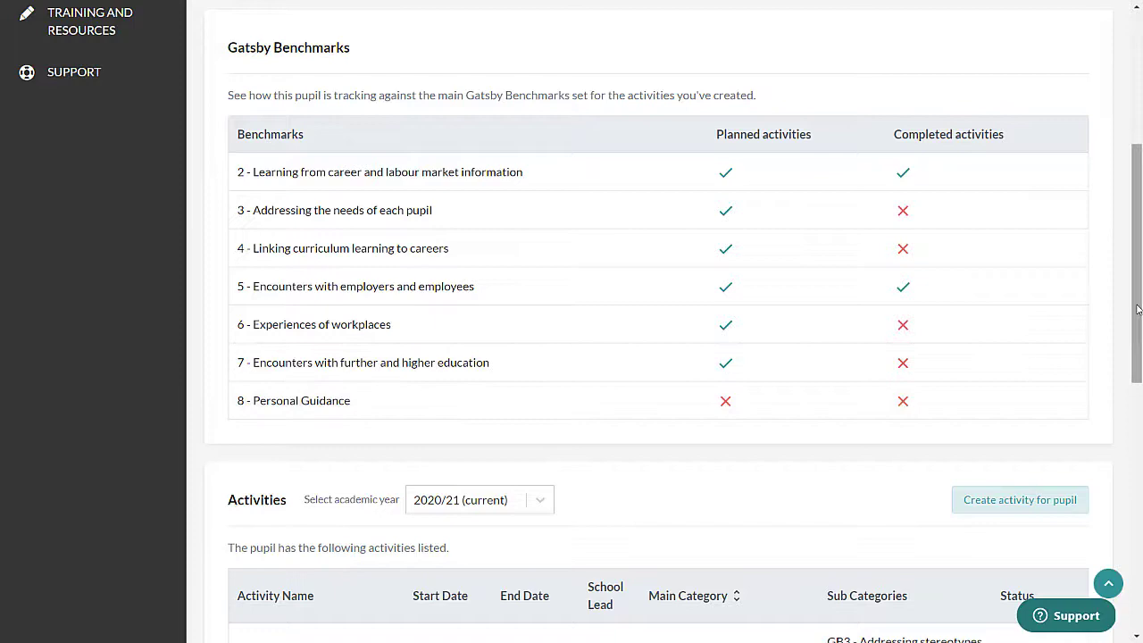
drag(1139, 302, 1106, 435)
scroll(1106, 435, down, 1)
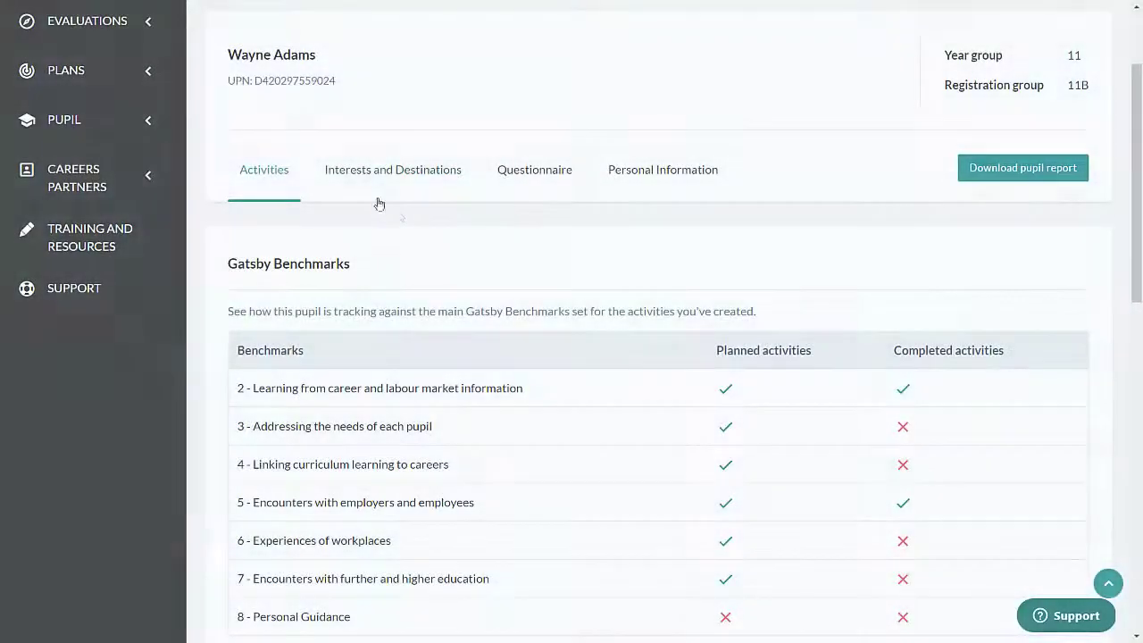
Step: View the Interests and Destinations tab through consent, interests and KS4/KS5 destinations
click(383, 176)
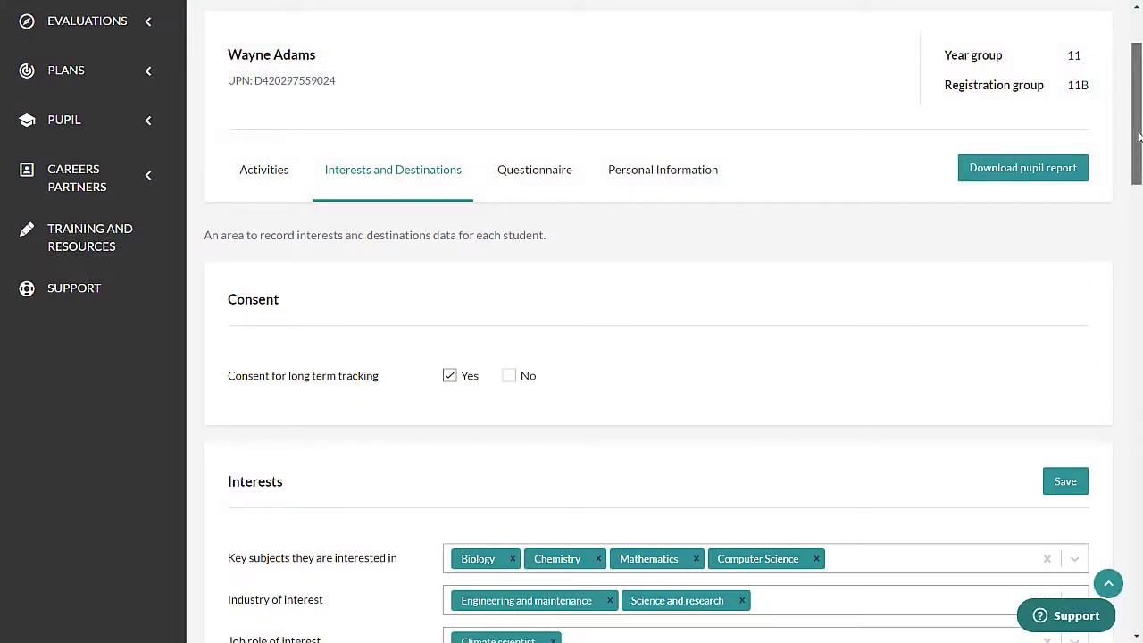
drag(1139, 138, 1139, 232)
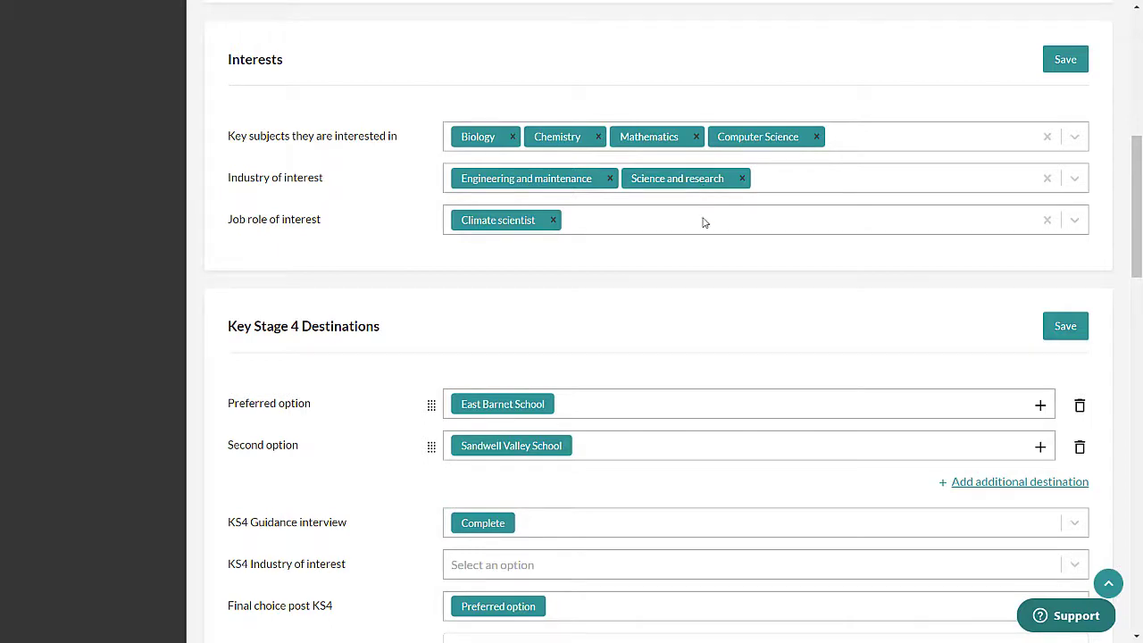
drag(1139, 209, 1139, 273)
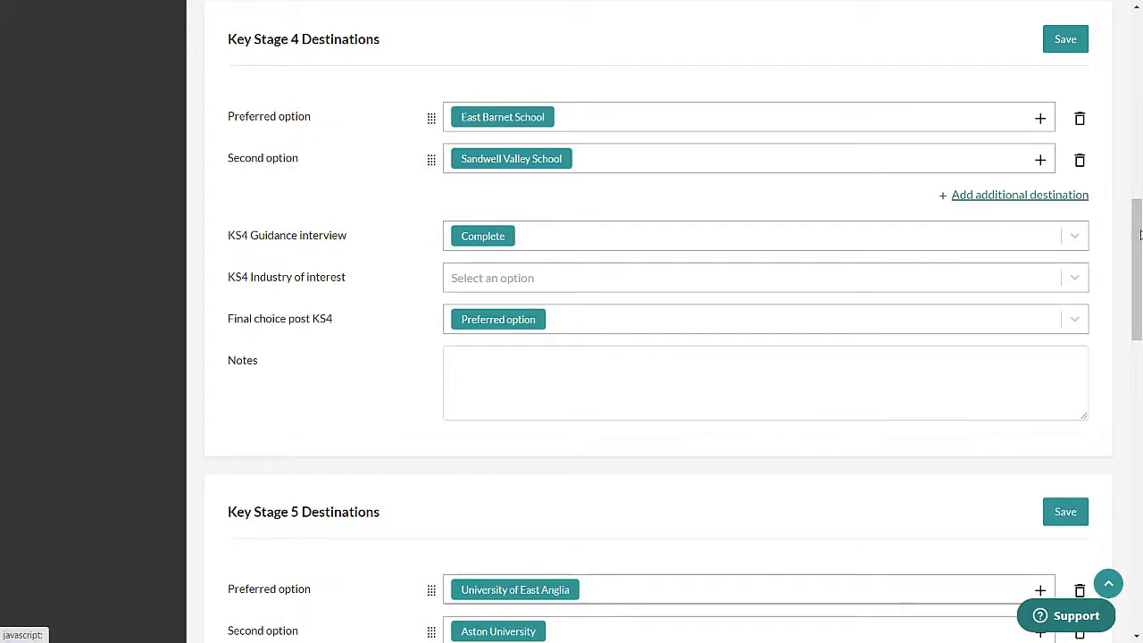
drag(1134, 234, 1127, 322)
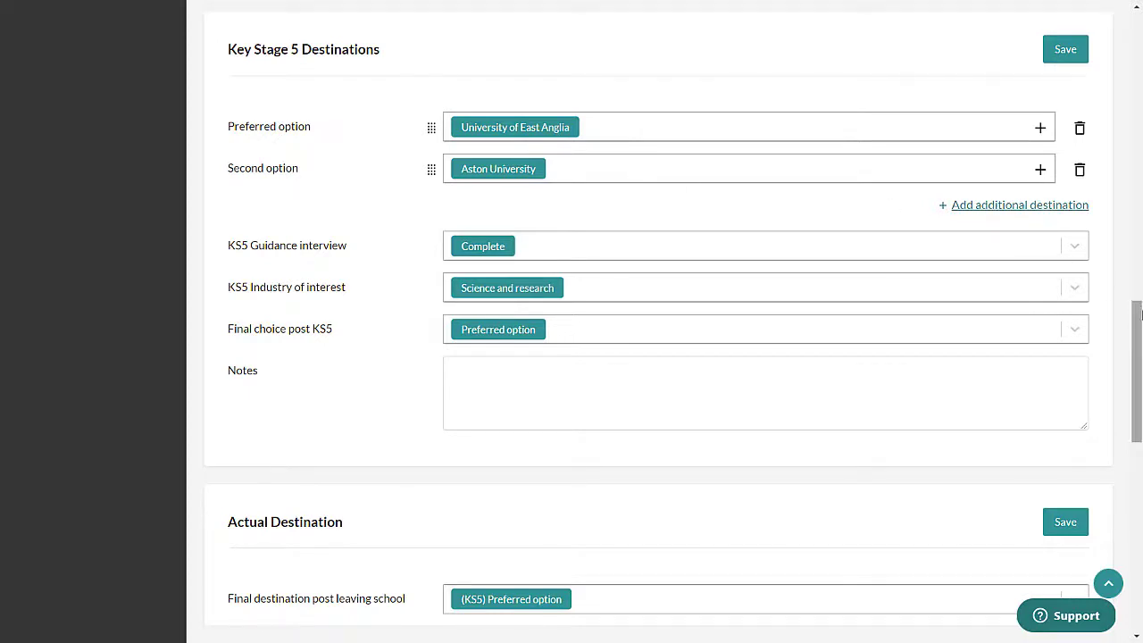
Step: Set Alumni Contact Details 'Has consented to contact' to Yes and save
scroll(1139, 344, down, 1)
scroll(1125, 366, down, 5)
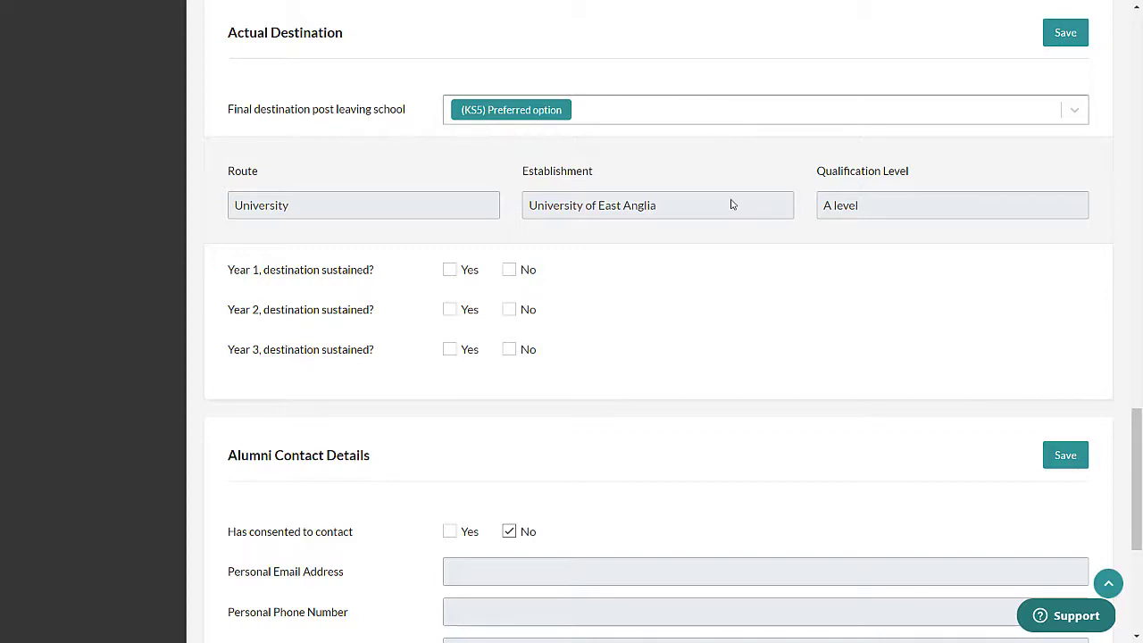
scroll(1135, 473, down, 4)
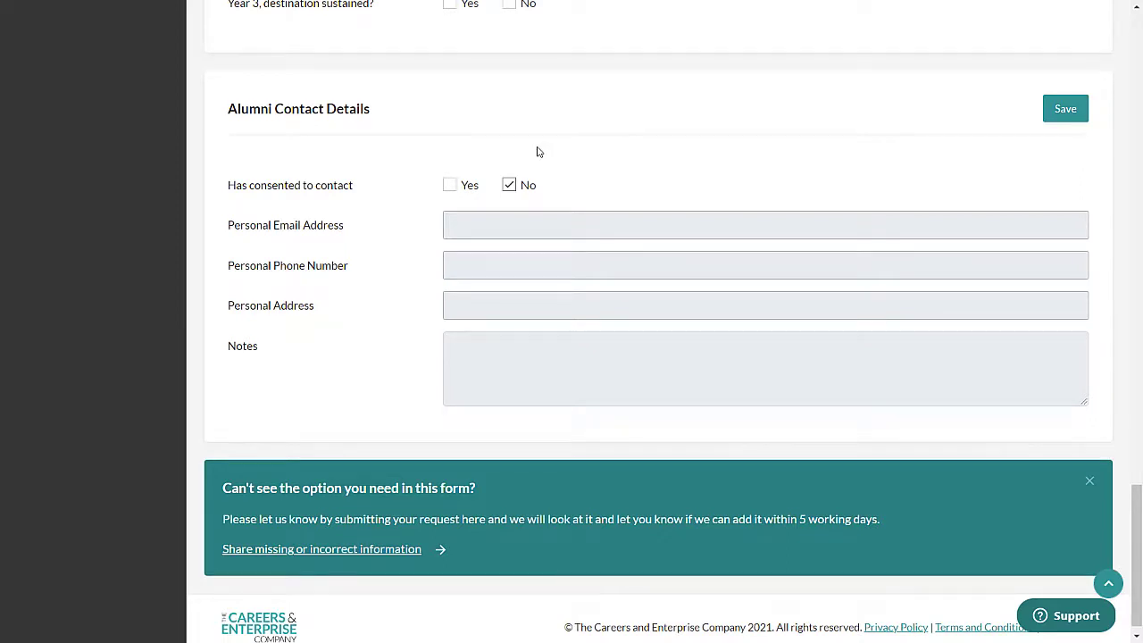
click(452, 188)
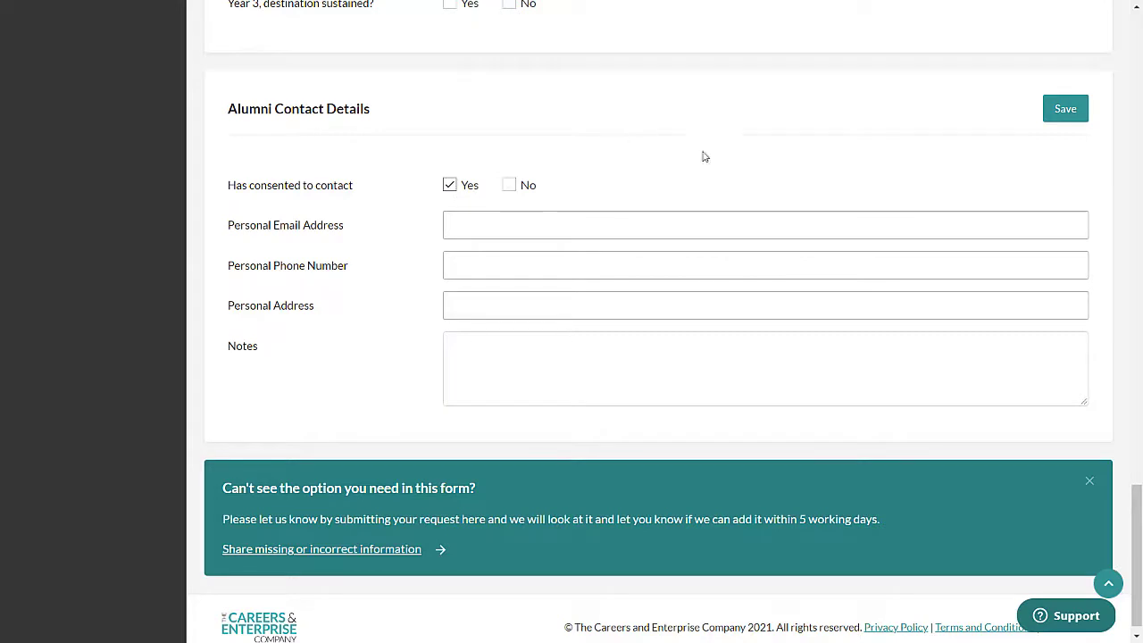
click(1067, 112)
click(1068, 112)
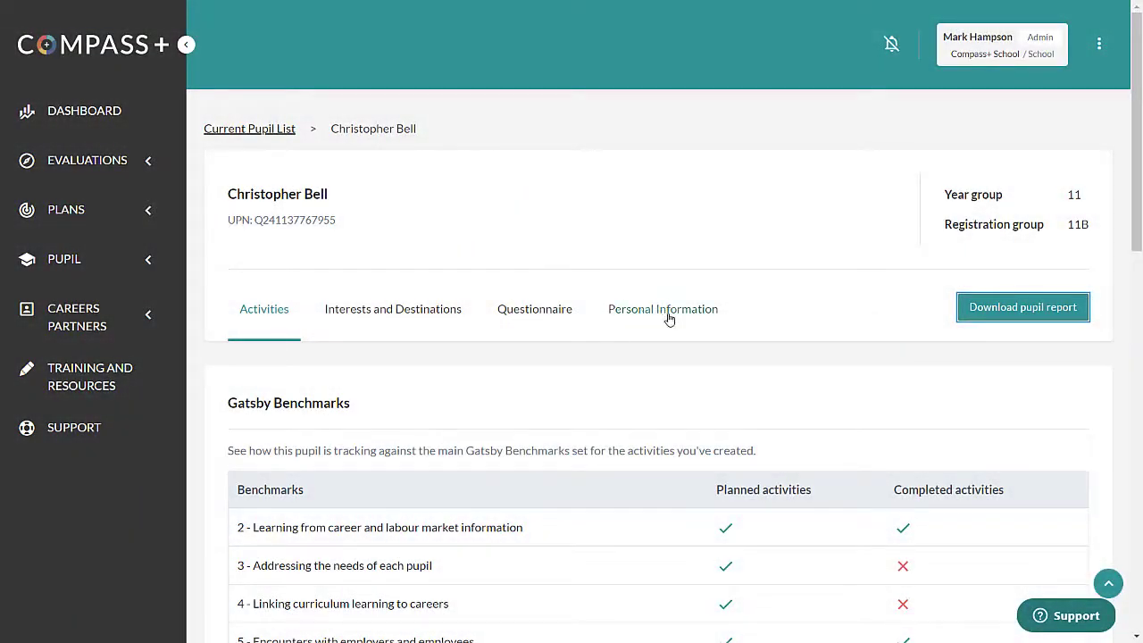
Step: Open Personal Information and scroll down to the 88% attendance and Groups such as Form 11B
click(669, 319)
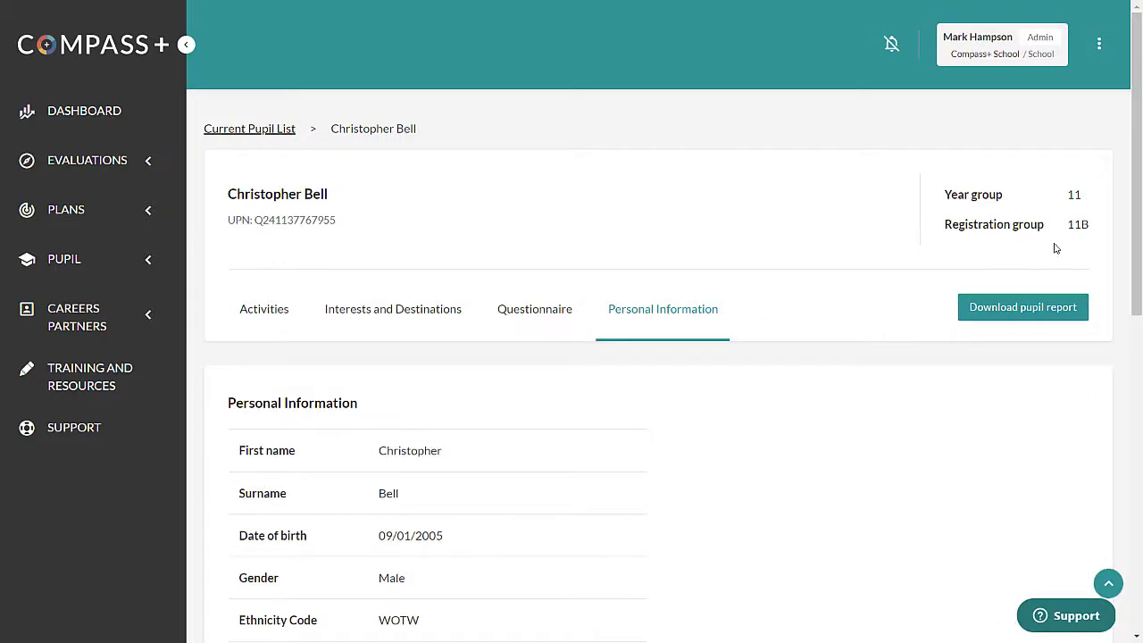
scroll(1141, 182, down, 3)
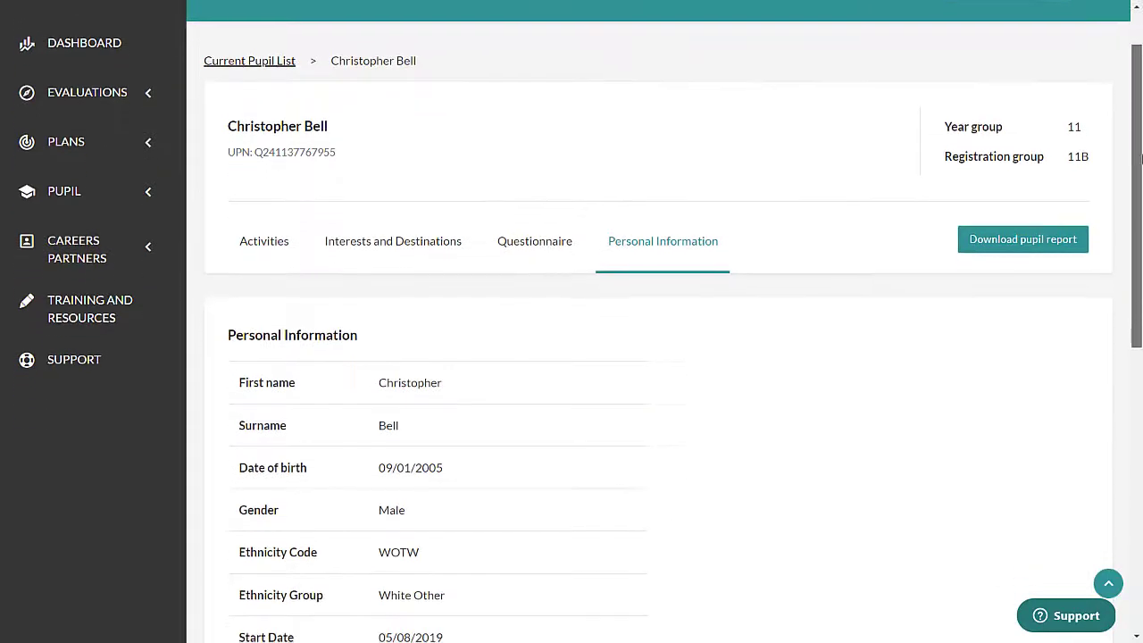
drag(1141, 181, 1139, 192)
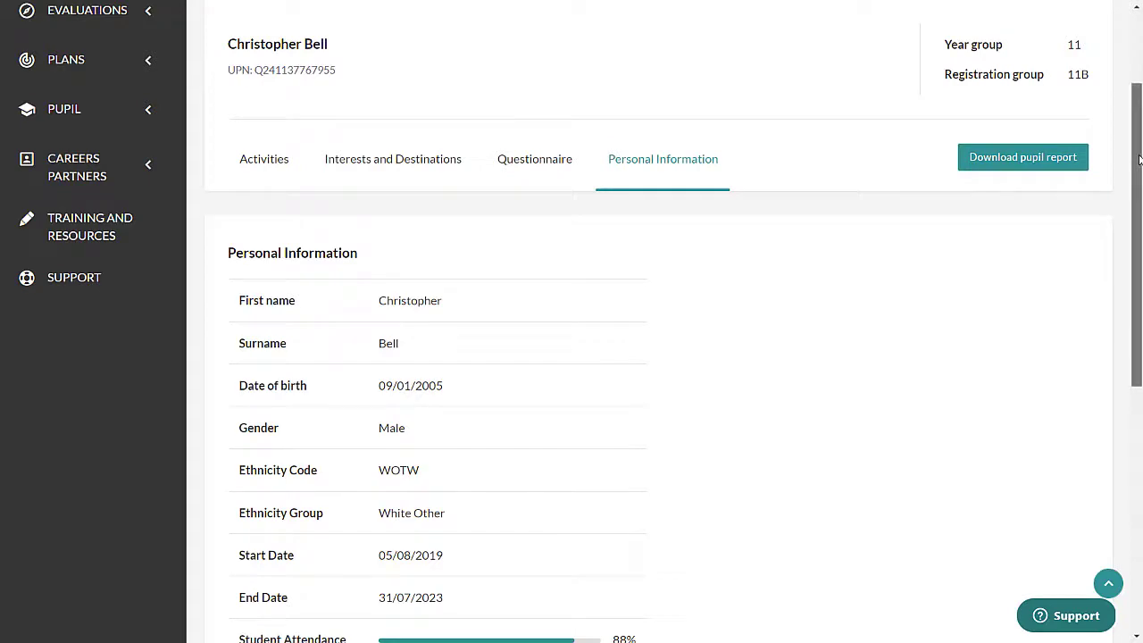
scroll(1139, 159, down, 6)
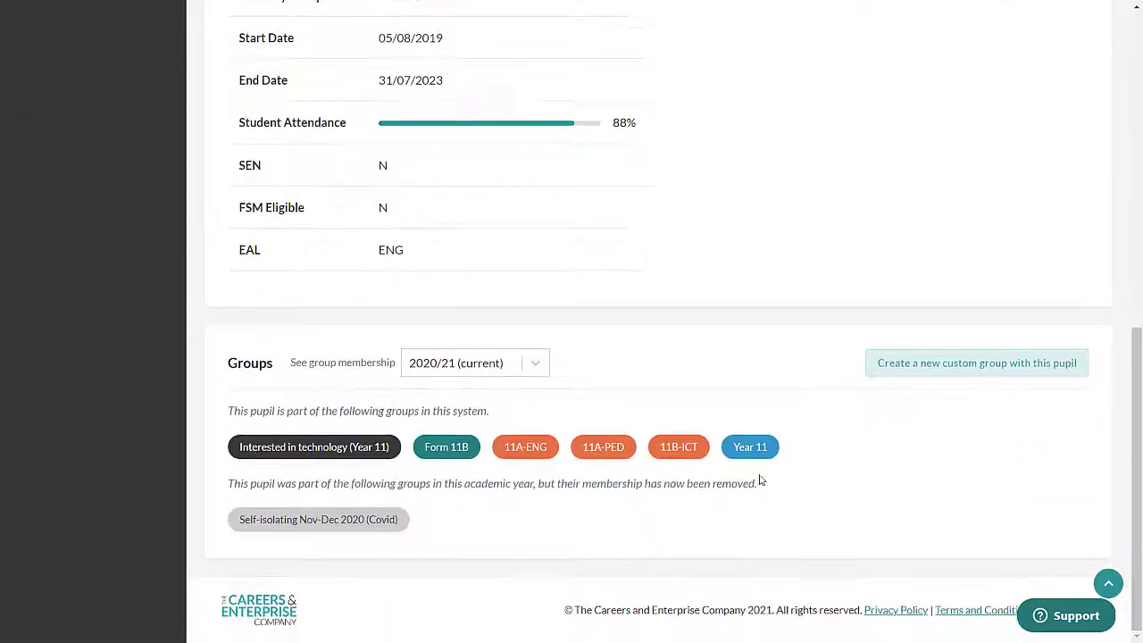